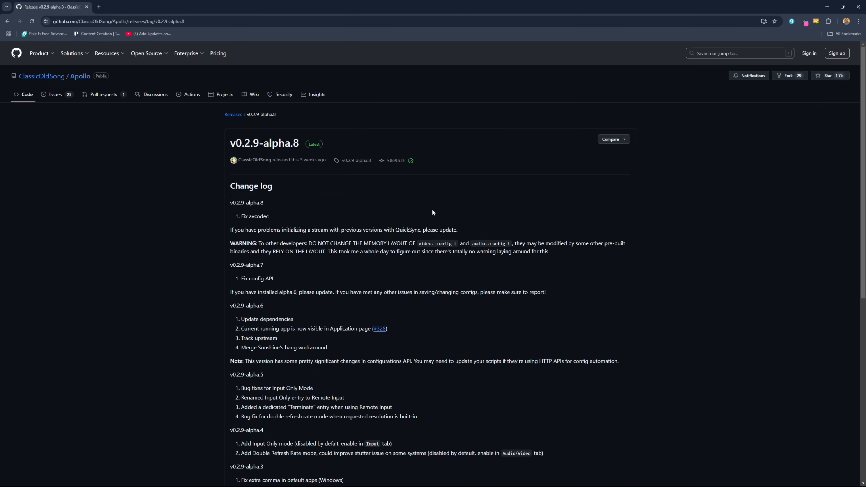
{"action": "scroll", "coordinate": [419, 209], "scroll_direction": "down", "scroll_amount": 6}
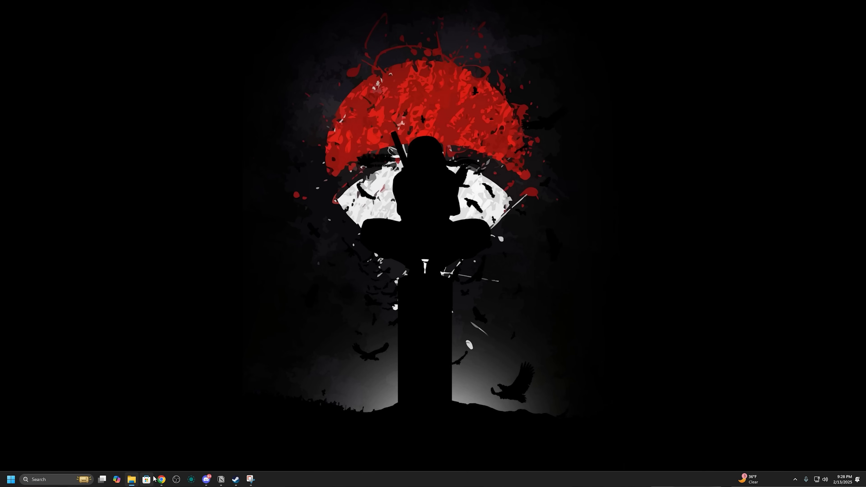
{"action": "mouse_move", "coordinate": [158, 481]}
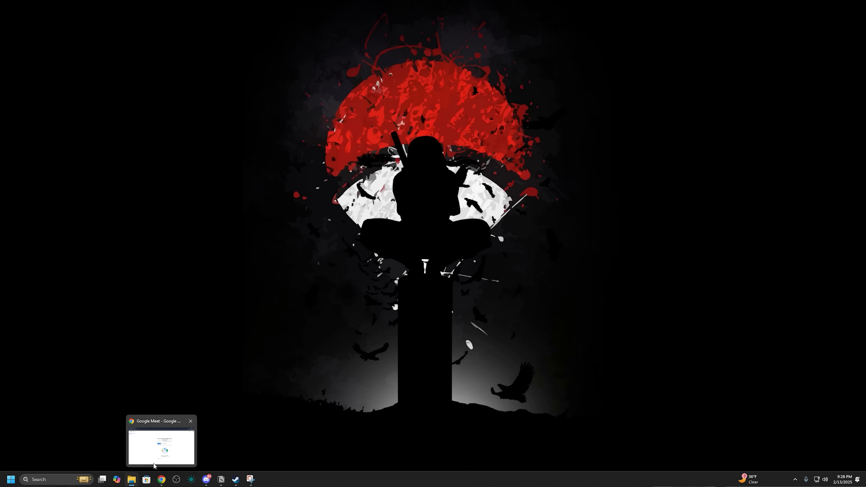
{"action": "left_click", "coordinate": [154, 466]}
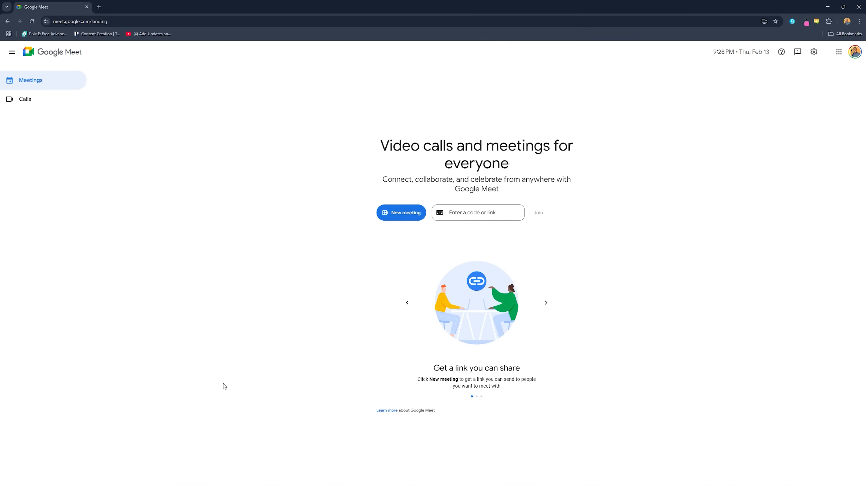
{"action": "left_click", "coordinate": [830, 12]}
Find Apollo on the computer, open its web interface and review the home page
{"action": "left_click", "coordinate": [46, 481]}
{"action": "type", "text": "apo"}
{"action": "key", "text": "Return"}
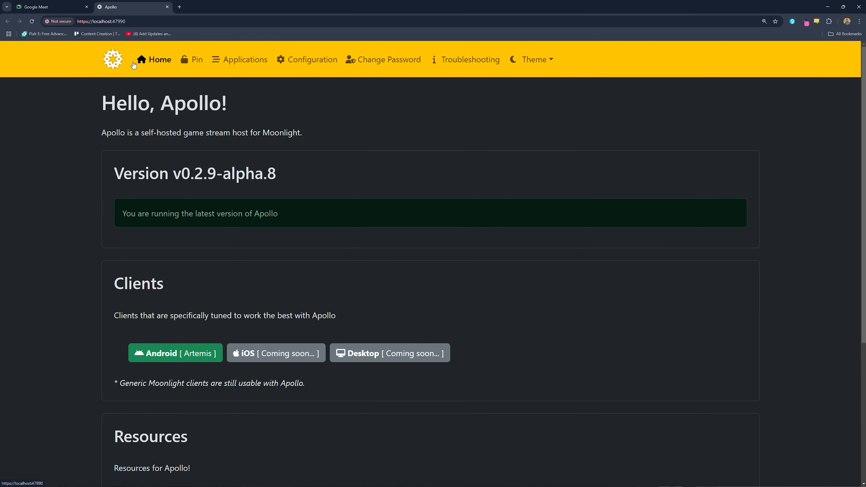
{"action": "scroll", "coordinate": [187, 186], "scroll_direction": "down", "scroll_amount": 6}
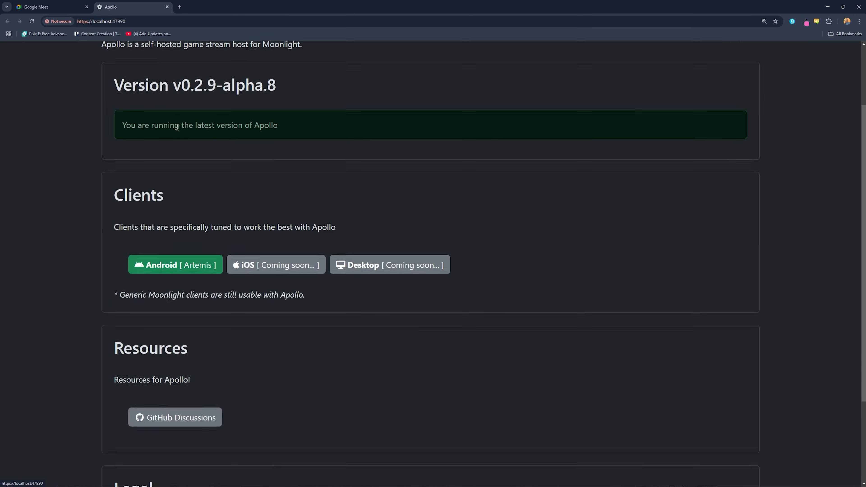
{"action": "scroll", "coordinate": [152, 109], "scroll_direction": "up", "scroll_amount": 6}
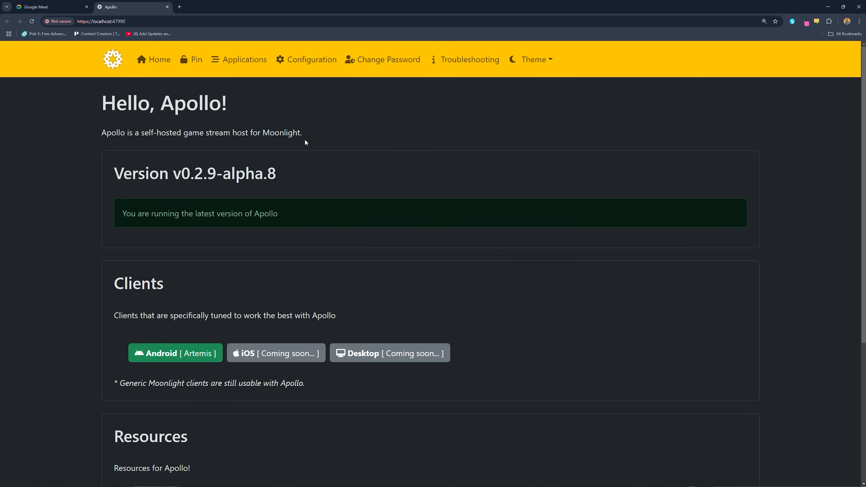
Open the Steam Big Picture entry in Apollo's applications list and examine its settings
{"action": "left_click", "coordinate": [242, 64]}
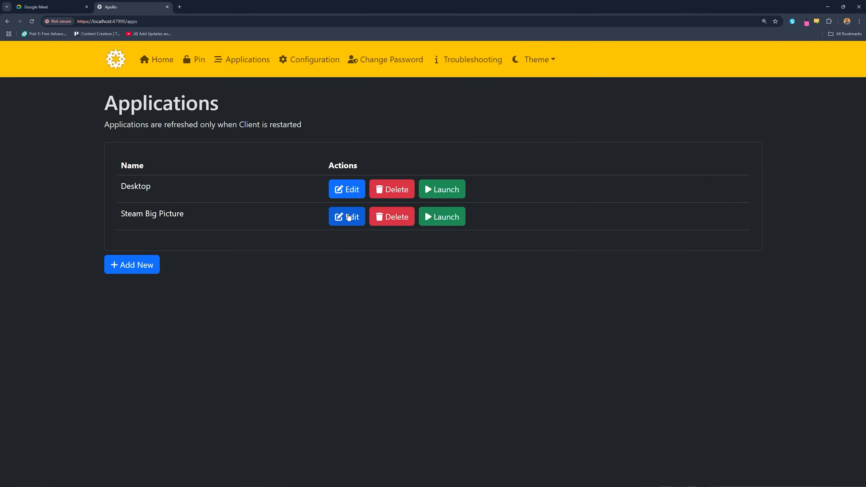
{"action": "left_click", "coordinate": [353, 218]}
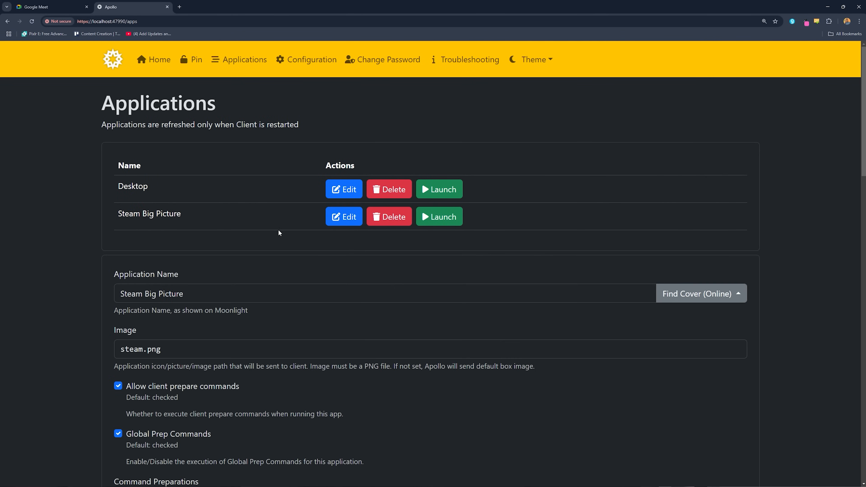
{"action": "scroll", "coordinate": [272, 151], "scroll_direction": "down", "scroll_amount": 5}
{"action": "scroll", "coordinate": [273, 151], "scroll_direction": "down", "scroll_amount": 10}
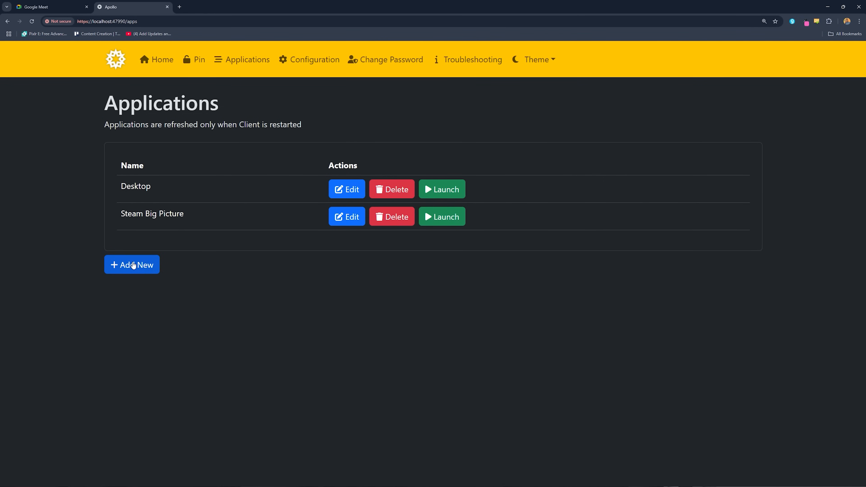
Open a new application entry and look through its available options
{"action": "left_click", "coordinate": [133, 265]}
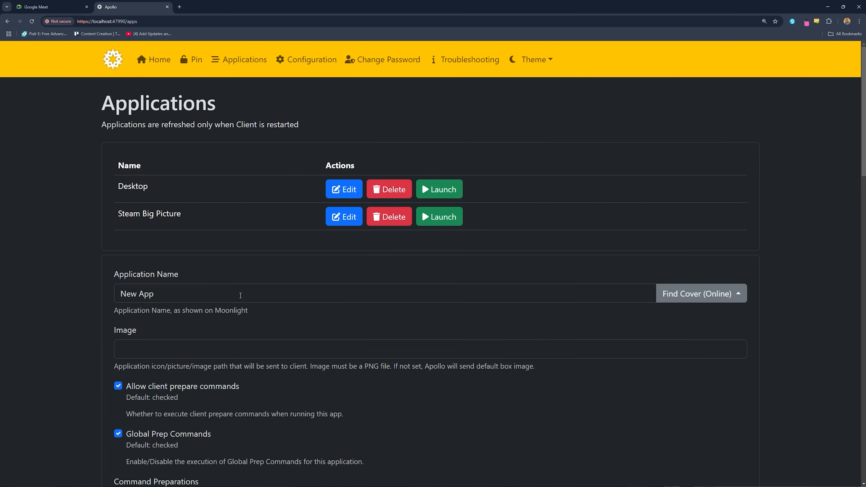
{"action": "scroll", "coordinate": [181, 201], "scroll_direction": "down", "scroll_amount": 2}
{"action": "scroll", "coordinate": [216, 244], "scroll_direction": "down", "scroll_amount": 4}
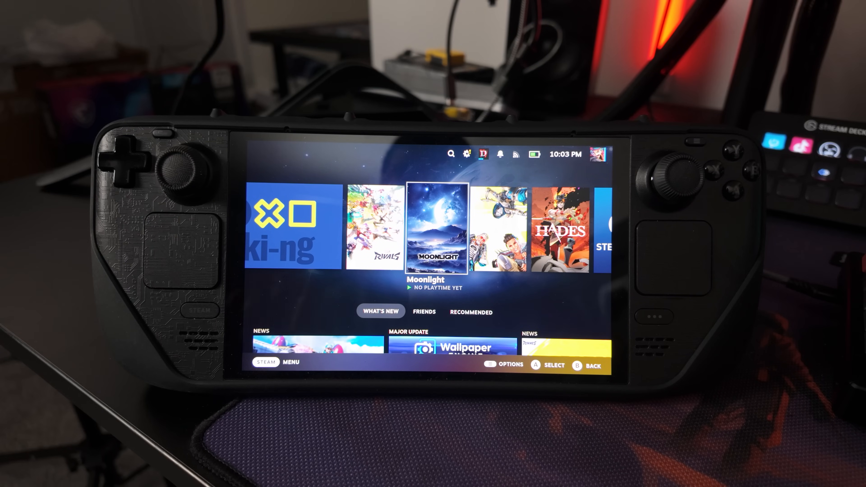
{"action": "left_click", "coordinate": [424, 228]}
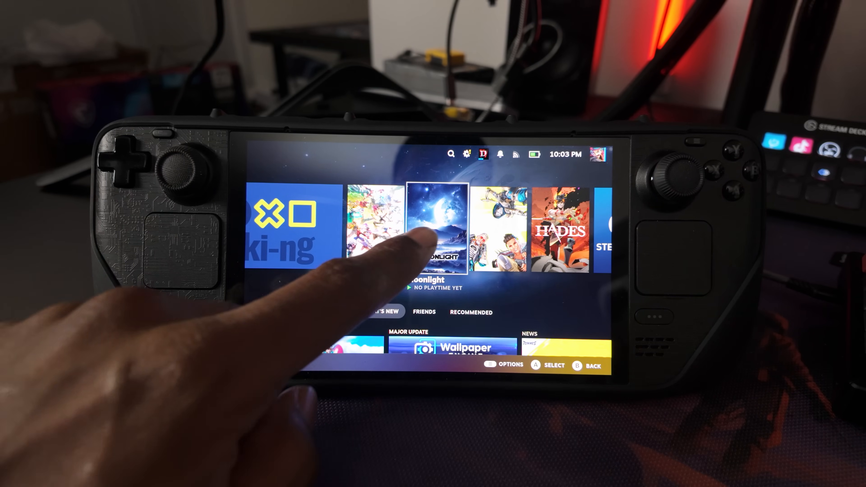
{"action": "left_click", "coordinate": [300, 247]}
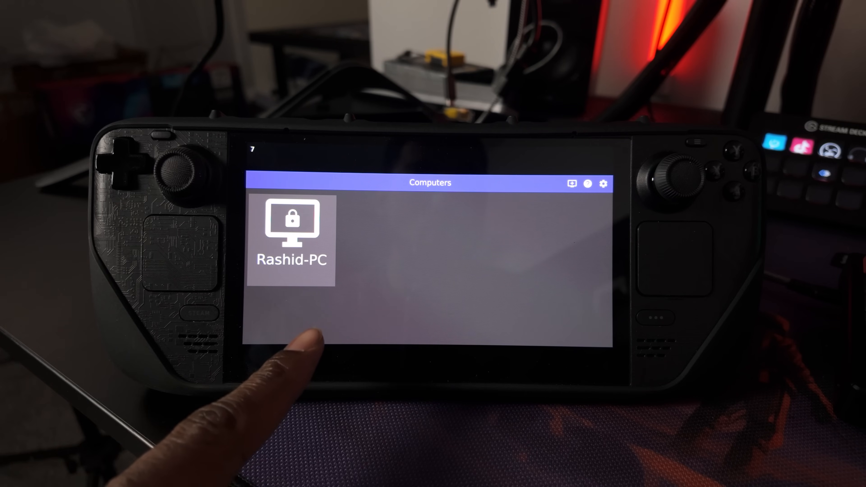
{"action": "left_click", "coordinate": [284, 261]}
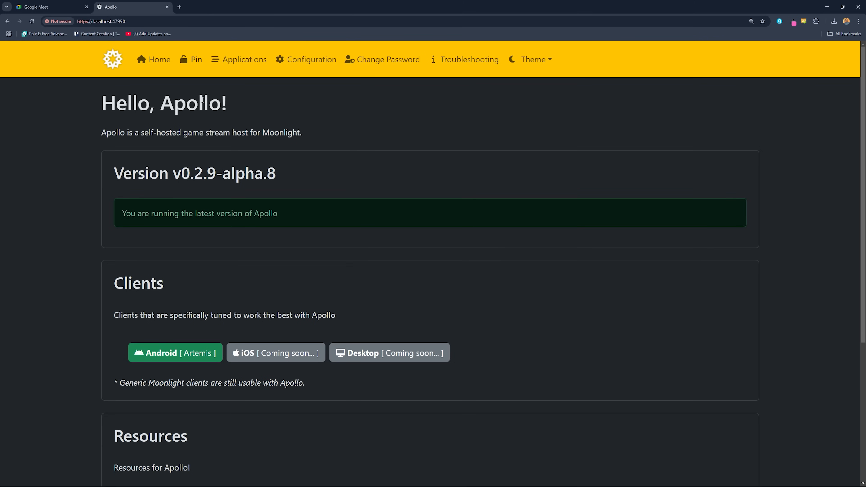
Pair the client through PIN pairing by submitting its pairing PIN with the device name Steam Deck, and acknowledge the confirmation
{"action": "left_click", "coordinate": [193, 60]}
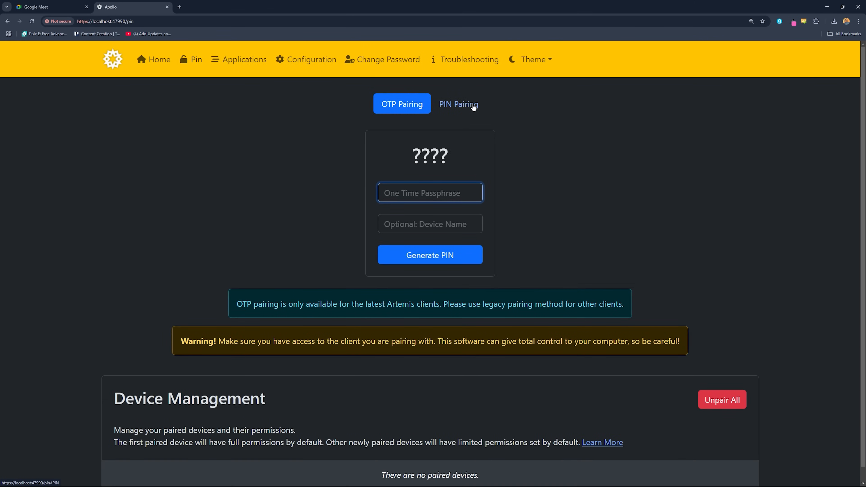
{"action": "left_click", "coordinate": [474, 105]}
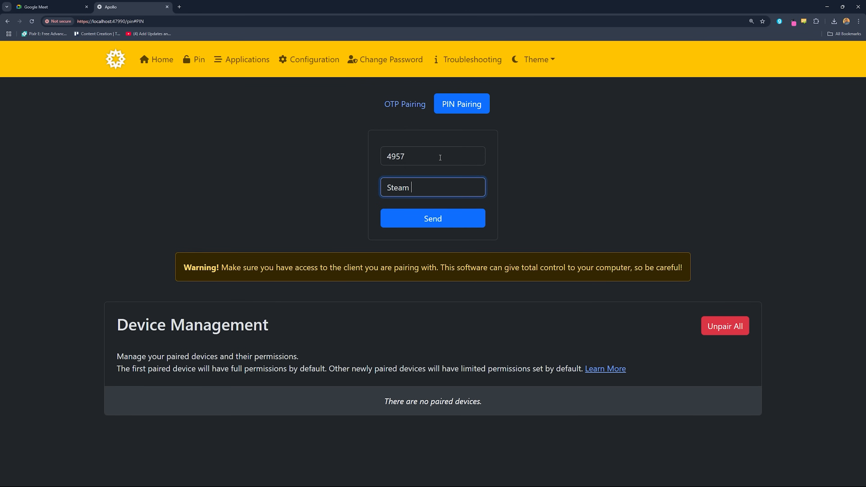
{"action": "left_click", "coordinate": [440, 225]}
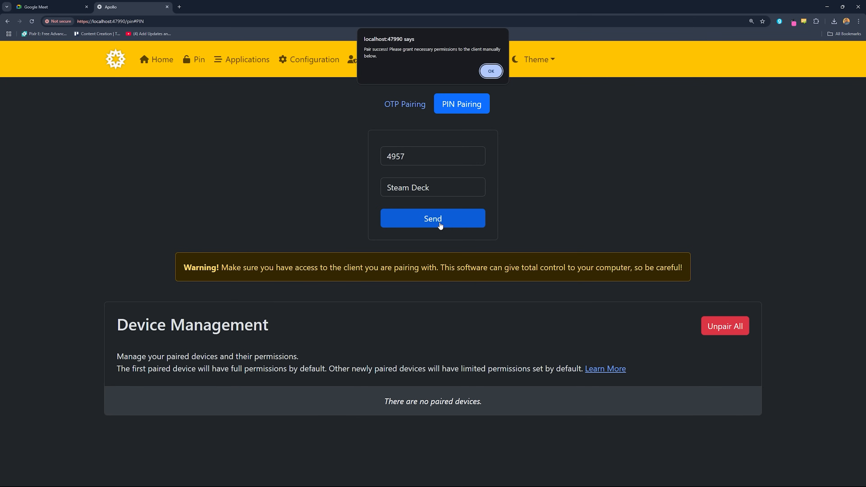
{"action": "left_click", "coordinate": [491, 71]}
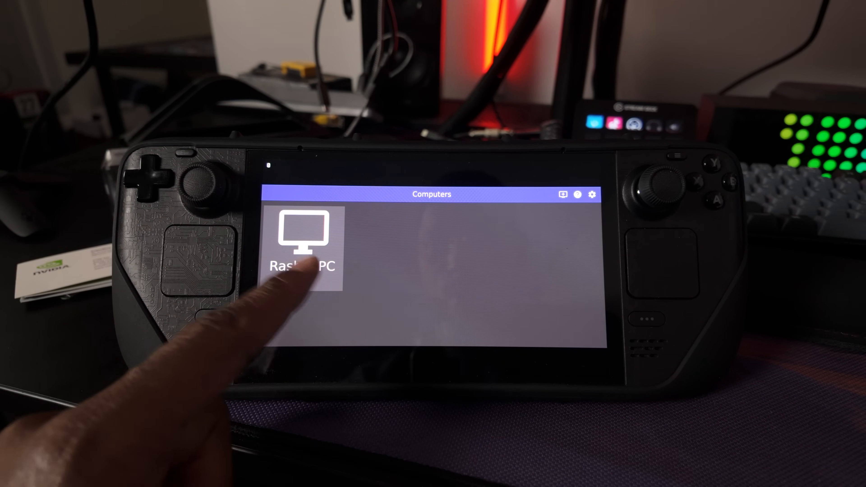
{"action": "left_click", "coordinate": [290, 269]}
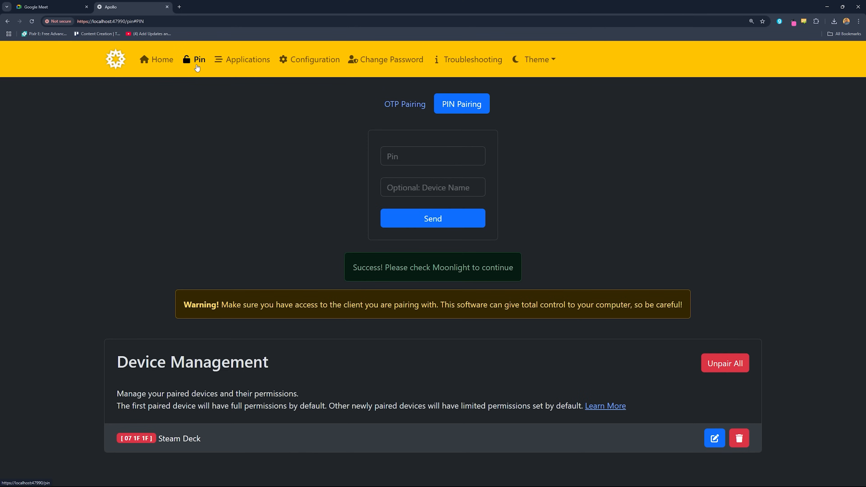
Open the paired Steam Deck's entry under Device Management and examine its permissions and client commands
{"action": "left_click_drag", "start_coordinate": [184, 359], "coordinate": [275, 364]}
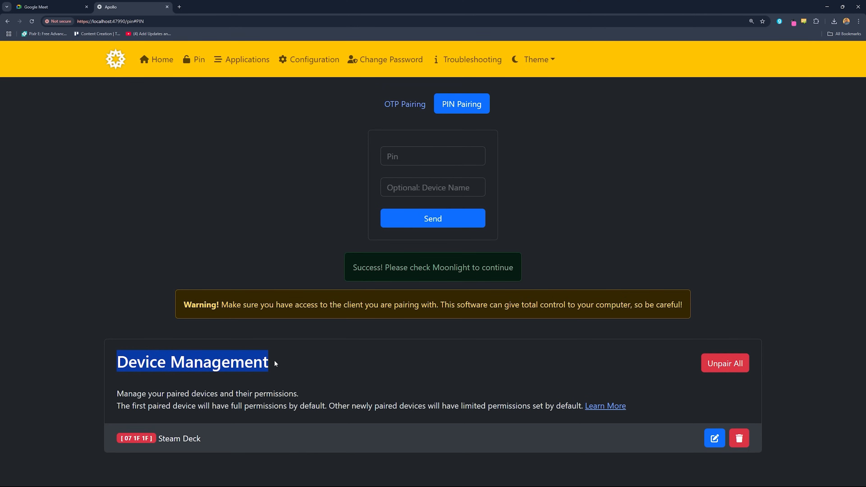
{"action": "left_click", "coordinate": [220, 443]}
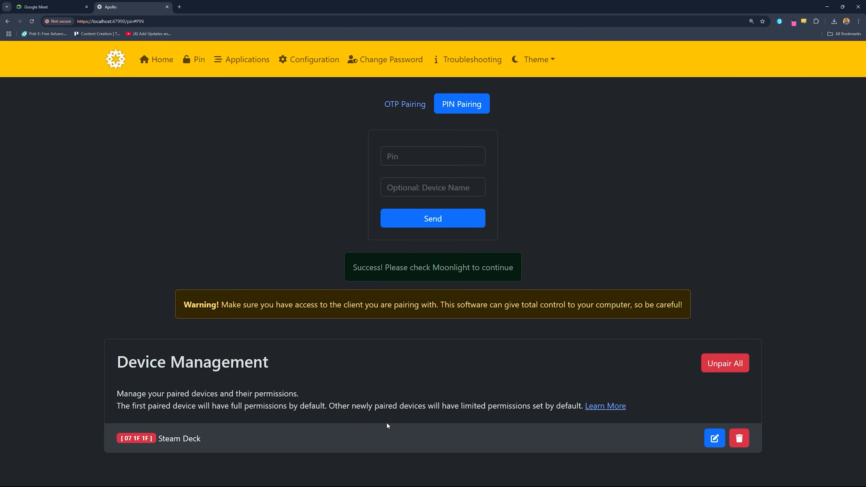
{"action": "left_click", "coordinate": [714, 439]}
{"action": "scroll", "coordinate": [489, 355], "scroll_direction": "down", "scroll_amount": 5}
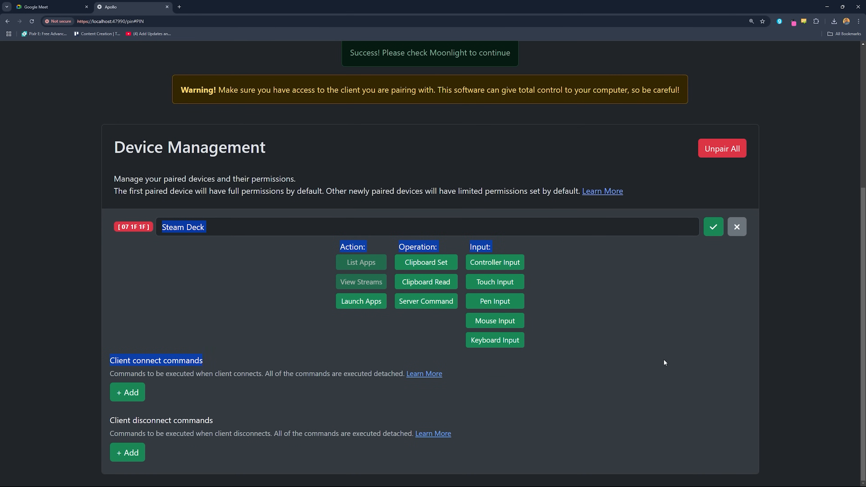
{"action": "left_click", "coordinate": [577, 339]}
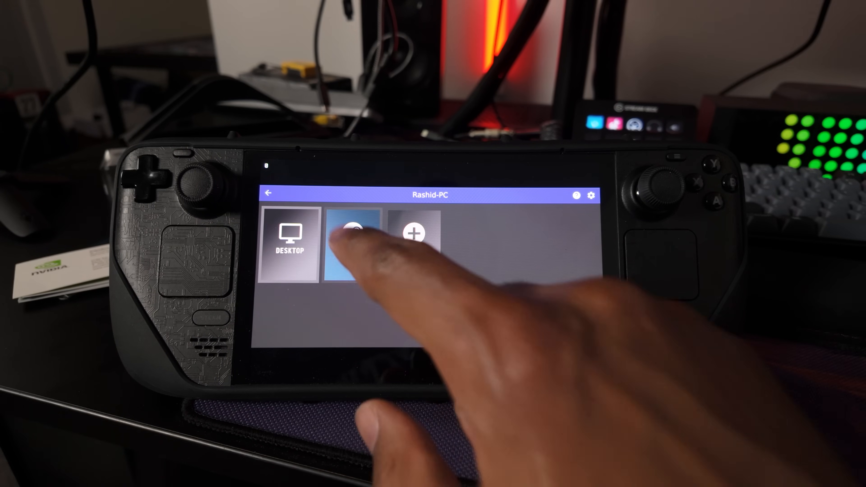
{"action": "left_click", "coordinate": [352, 239]}
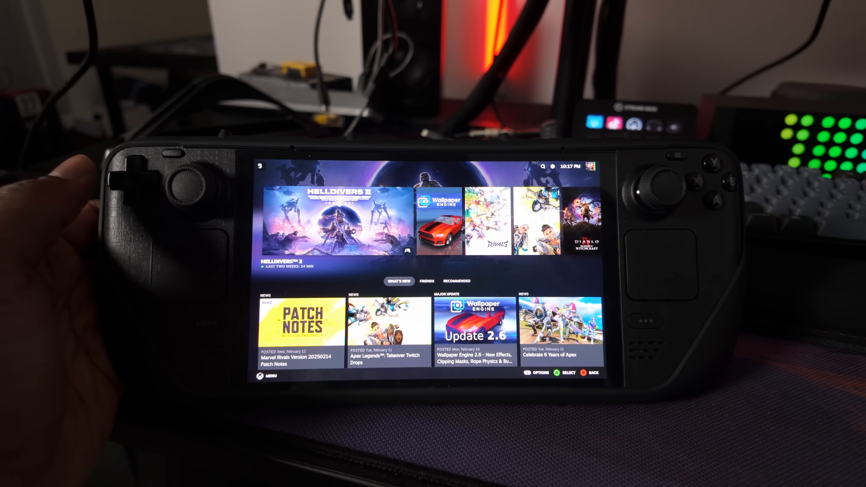
{"action": "key", "text": "Right"}
{"action": "key", "text": "Right"}
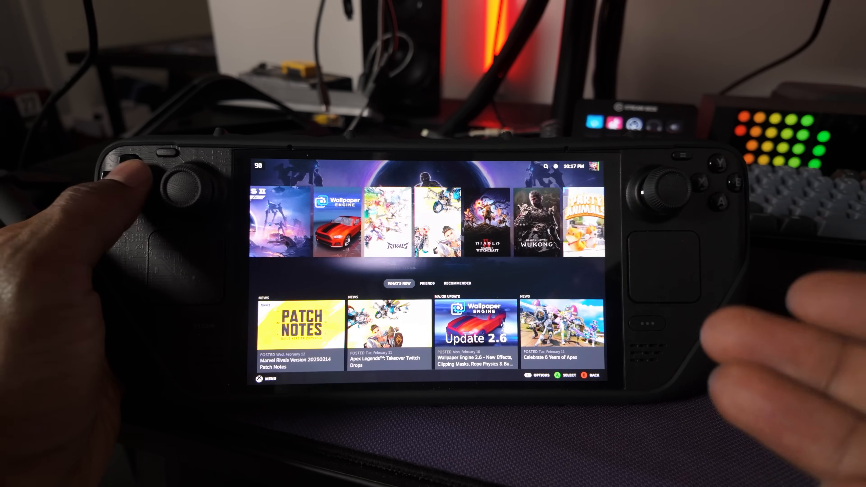
{"action": "key", "text": "Right"}
{"action": "key", "text": "Right"}
{"action": "key", "text": "Right"}
{"action": "key", "text": "Right"}
{"action": "key", "text": "Left"}
{"action": "key", "text": "Left"}
{"action": "key", "text": "Left"}
{"action": "key", "text": "Left"}
{"action": "key", "text": "Left"}
{"action": "key", "text": "Left"}
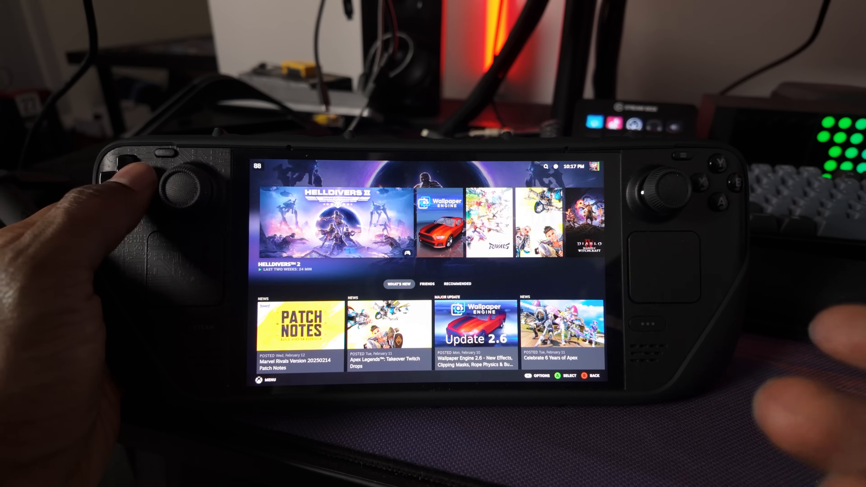
{"action": "key", "text": "Right"}
{"action": "key", "text": "Right"}
{"action": "key", "text": "Right"}
{"action": "key", "text": "Right"}
{"action": "key", "text": "Right"}
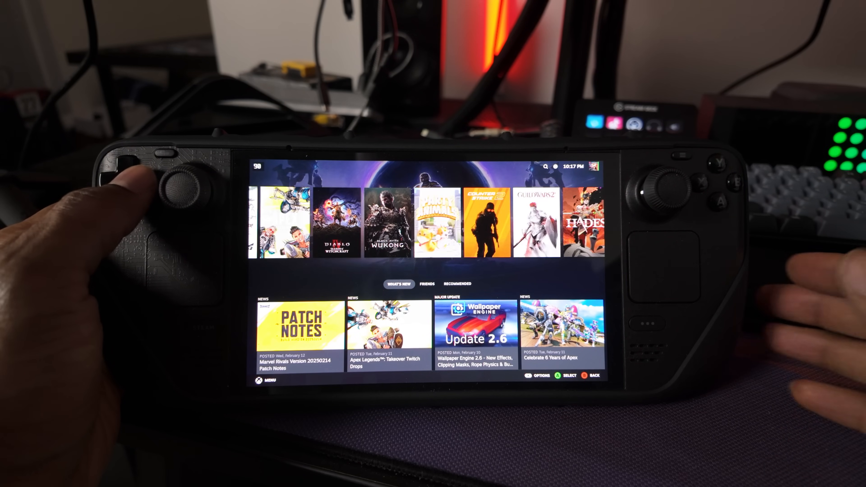